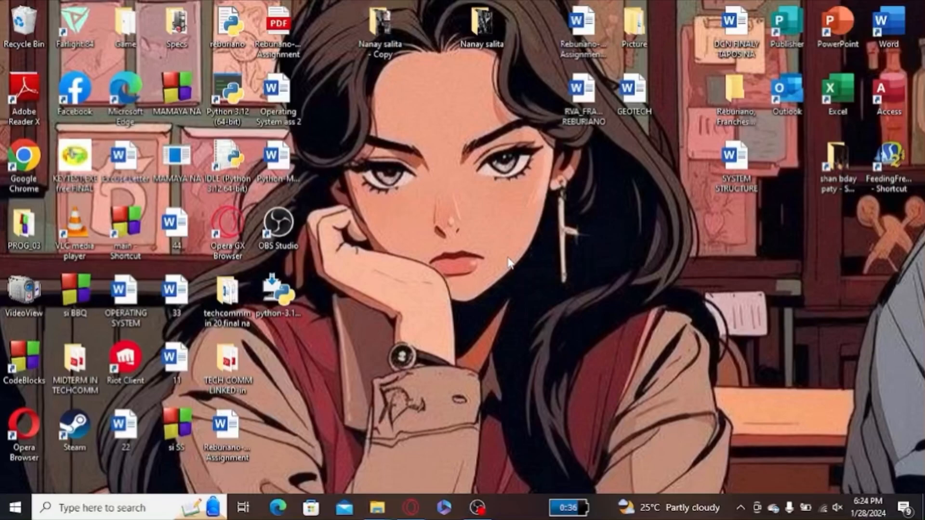
- Find and open File Explorer and show the drives under This PC
click(118, 514)
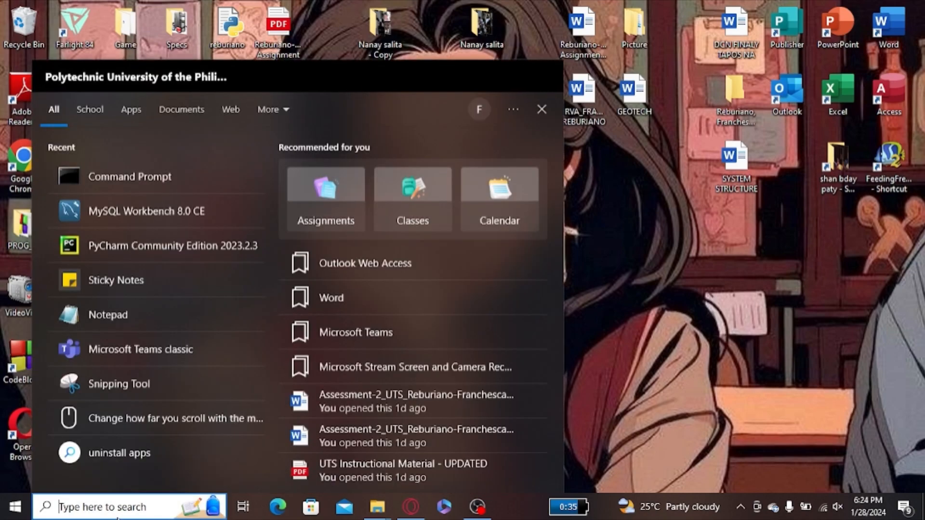
text(f)
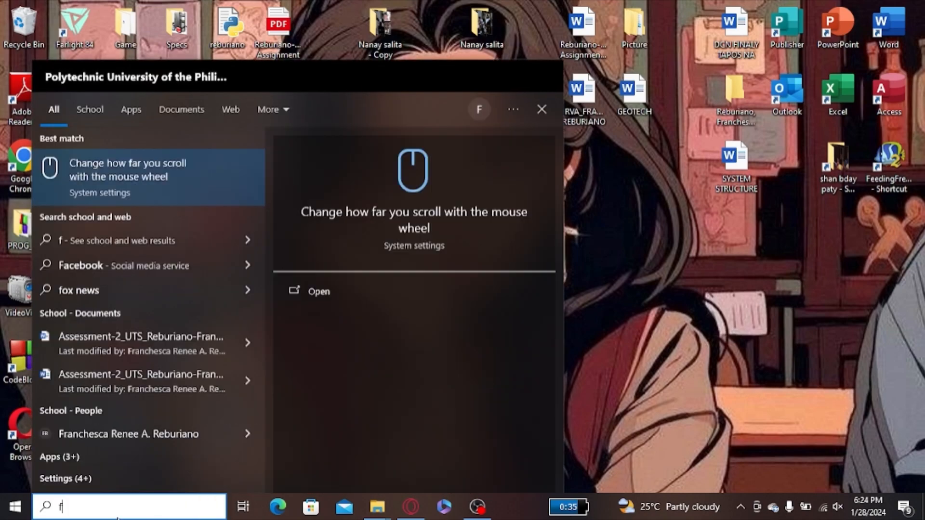
text(ile Explorer)
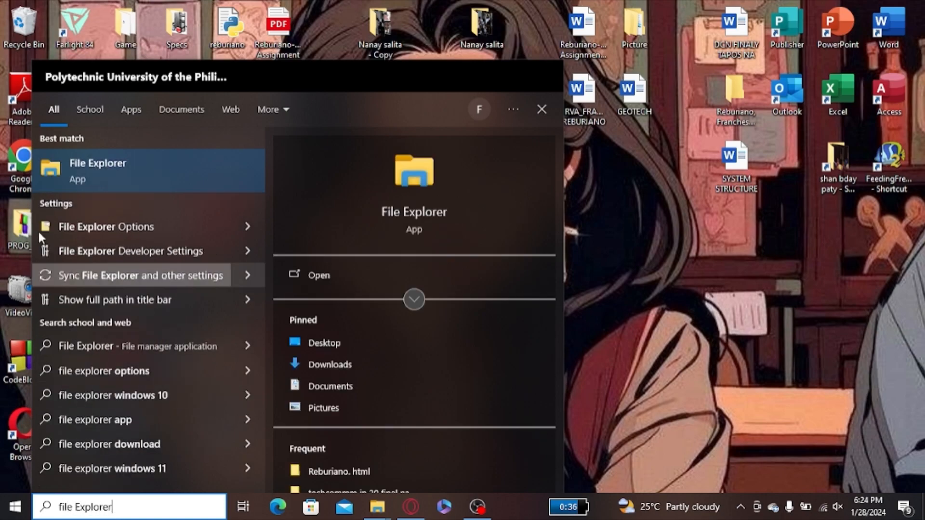
click(144, 160)
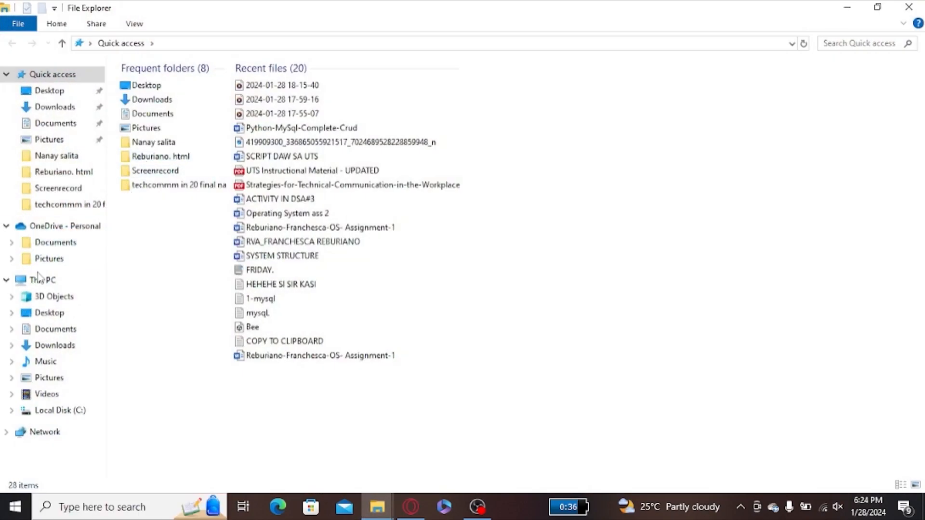
click(40, 281)
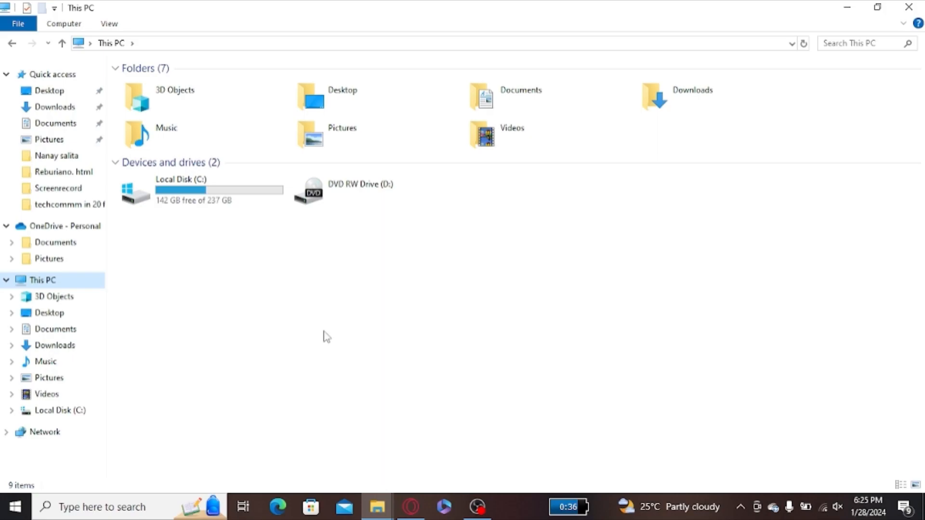
- Launch Disk Management by running diskmgmt.msc
right_click(16, 510)
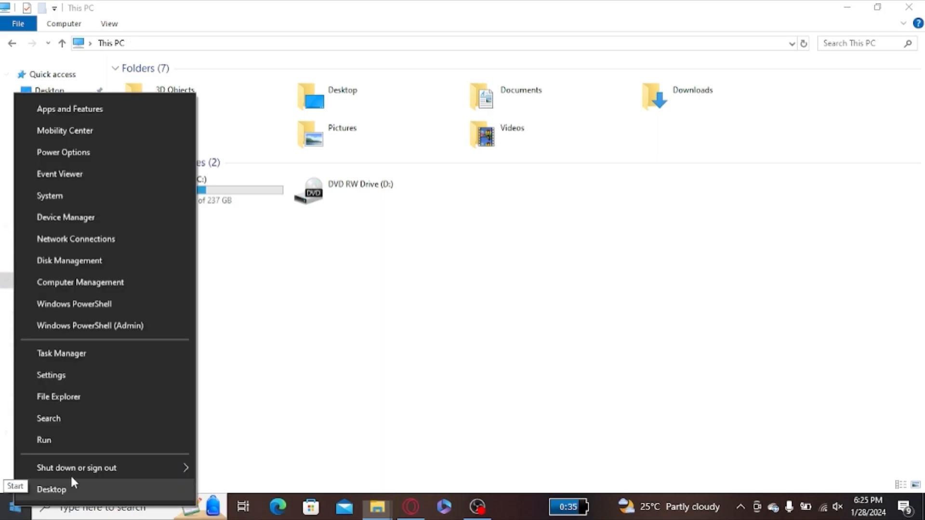
click(60, 443)
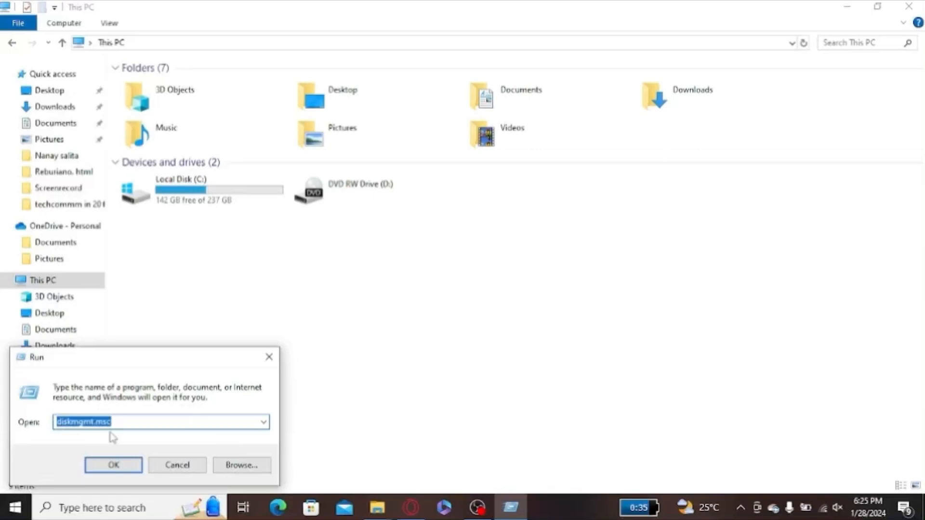
click(123, 466)
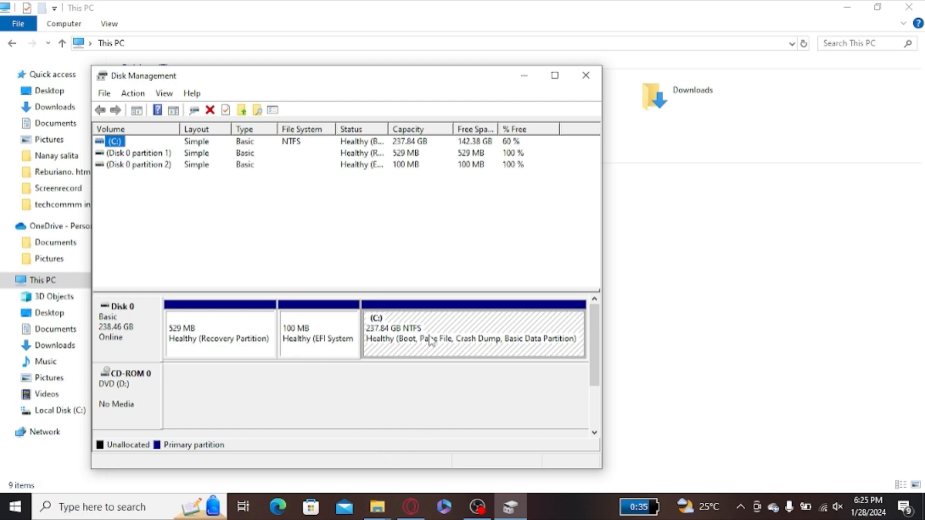
- Shrink the C: volume by 6000 MB to free up unallocated space on Disk 0
right_click(479, 339)
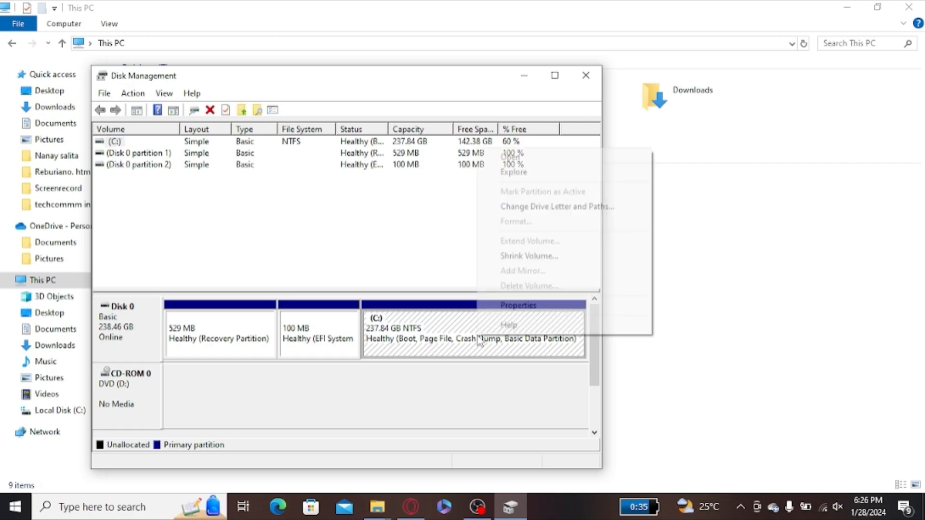
click(543, 261)
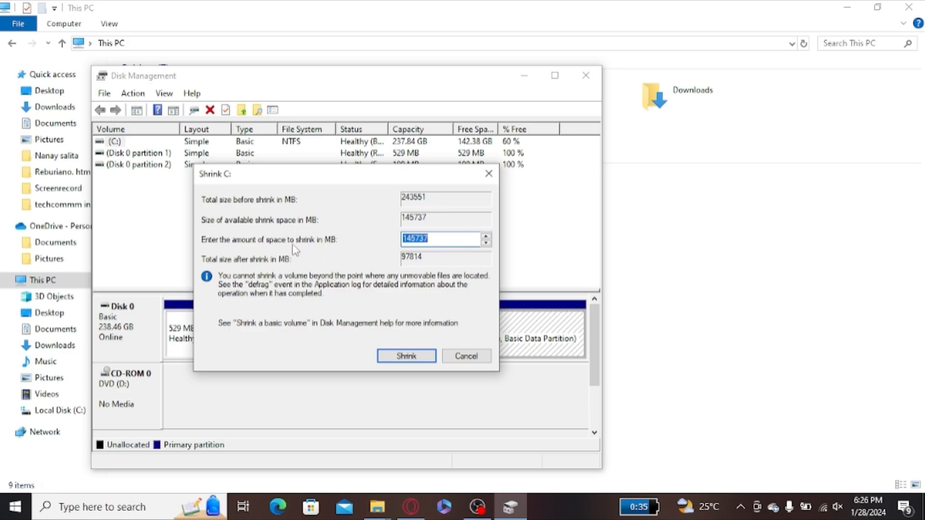
key(BackSpace)
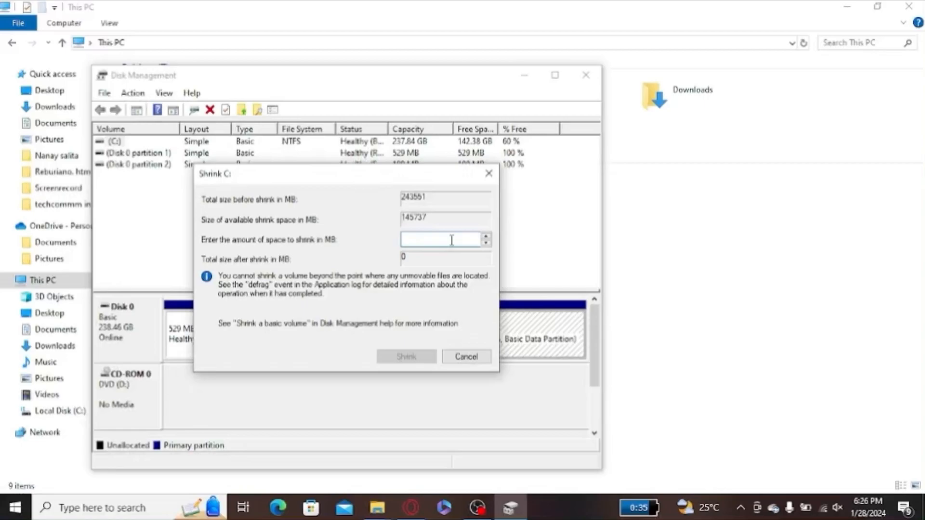
text(6000)
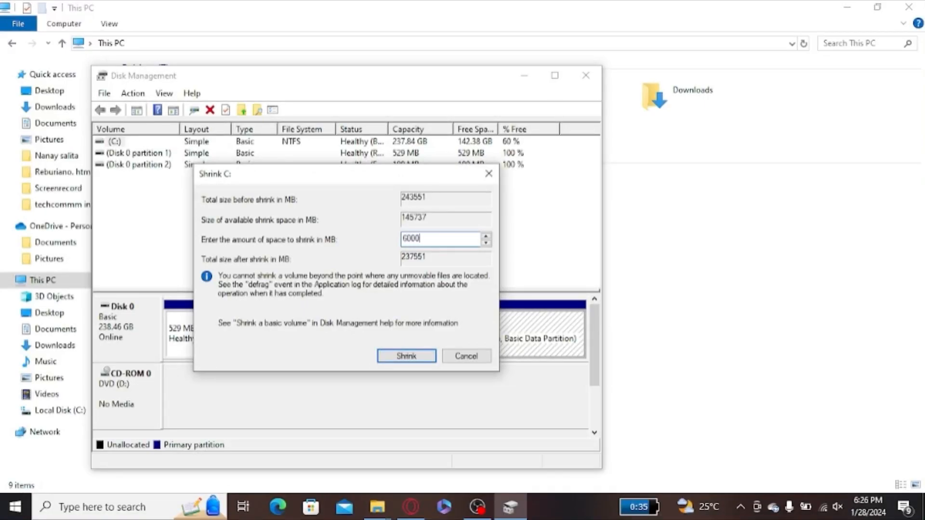
click(407, 356)
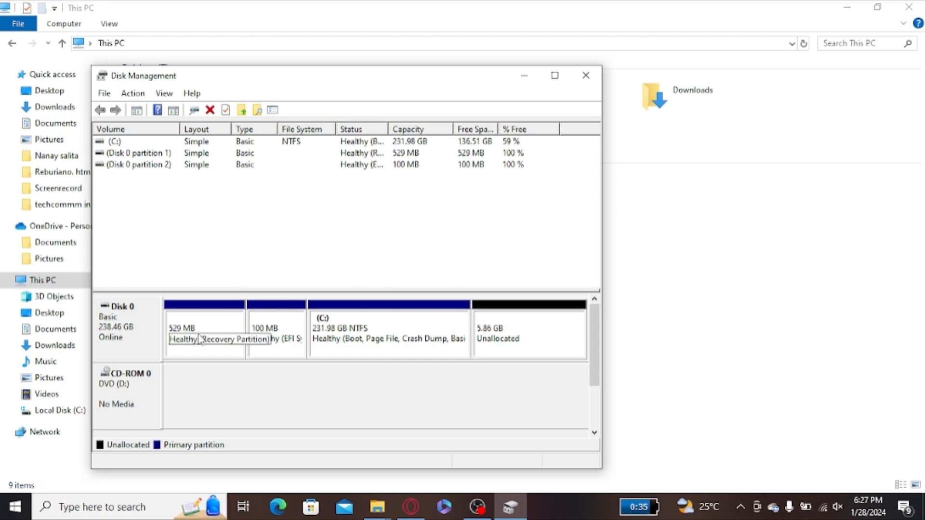
- Set up a new simple volume in the unallocated space, using the full 6000 MB and drive letter F
click(502, 354)
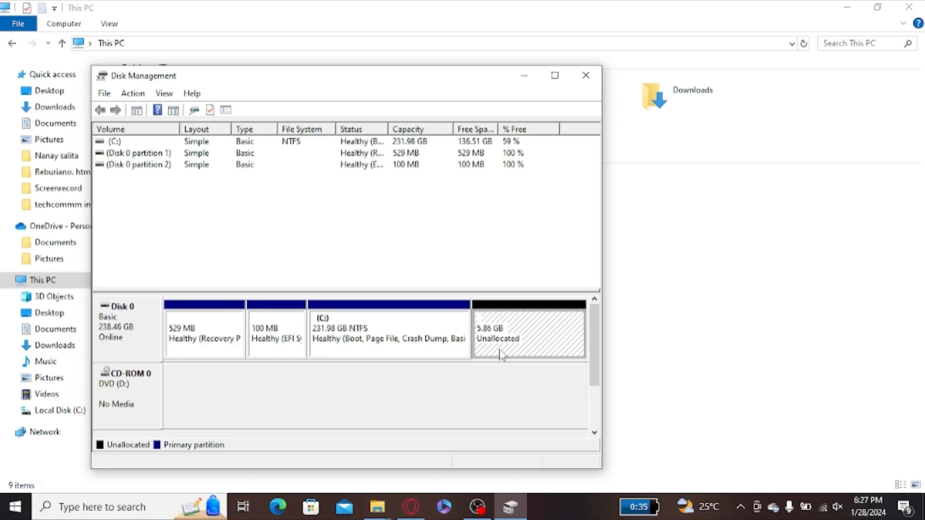
right_click(502, 355)
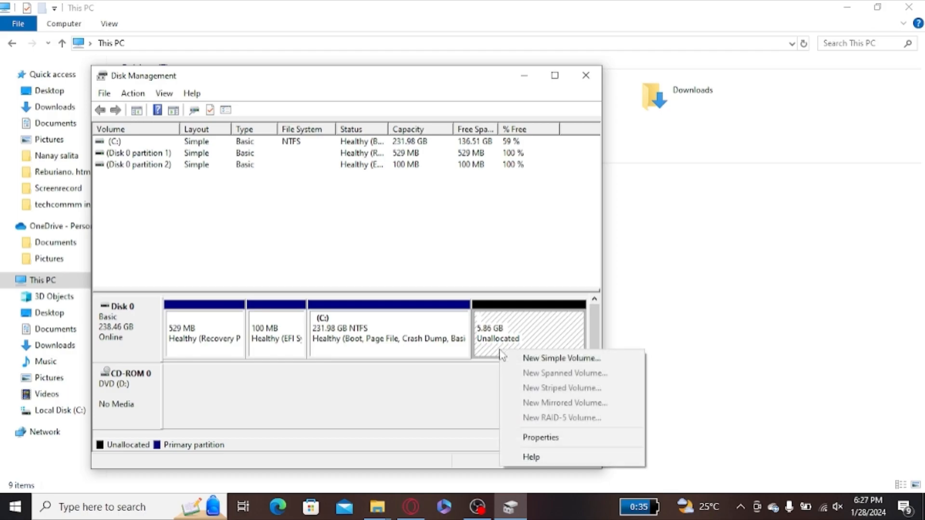
click(549, 363)
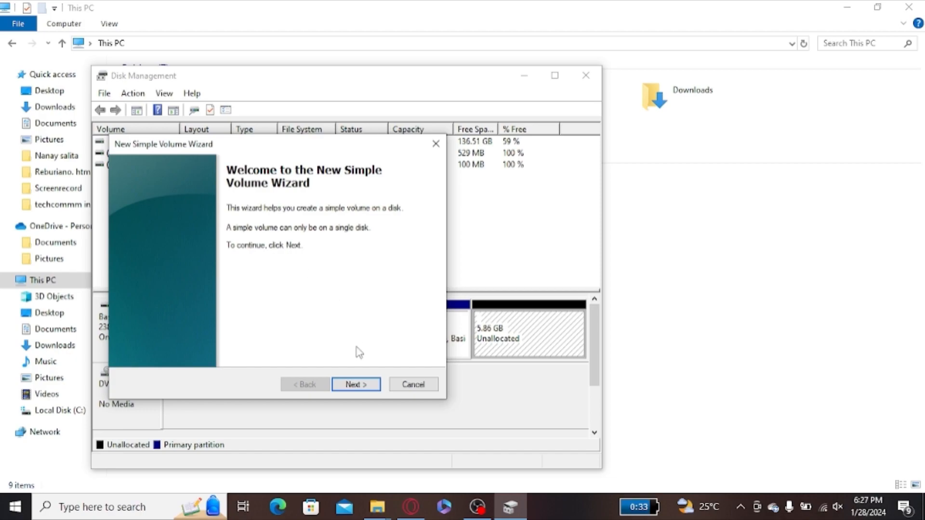
click(354, 385)
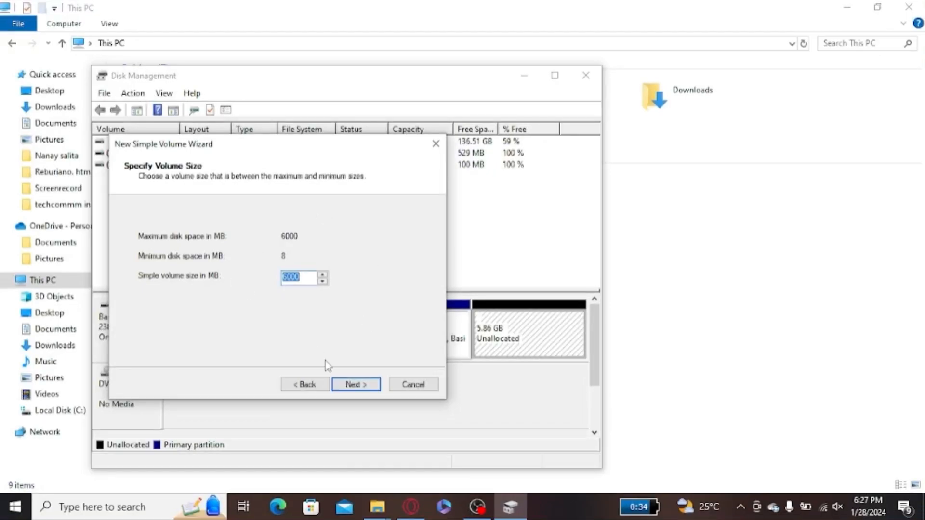
click(356, 387)
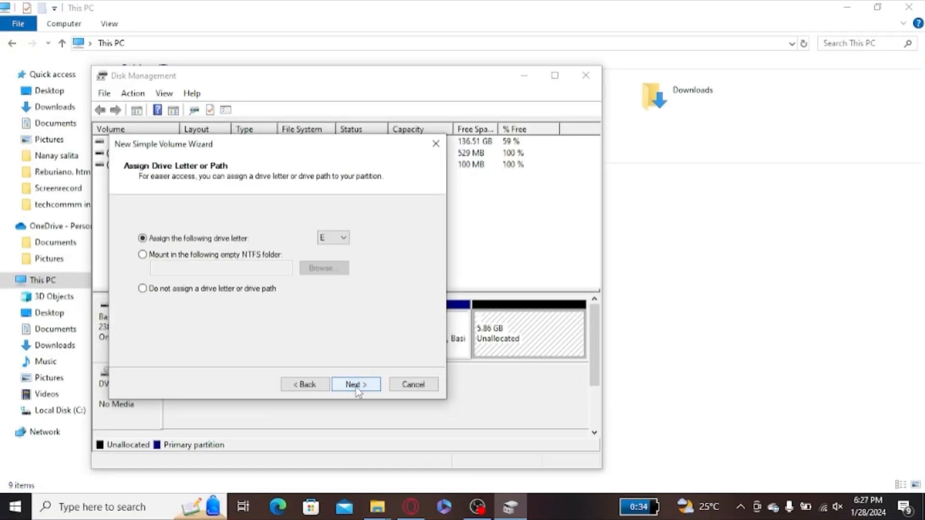
click(340, 240)
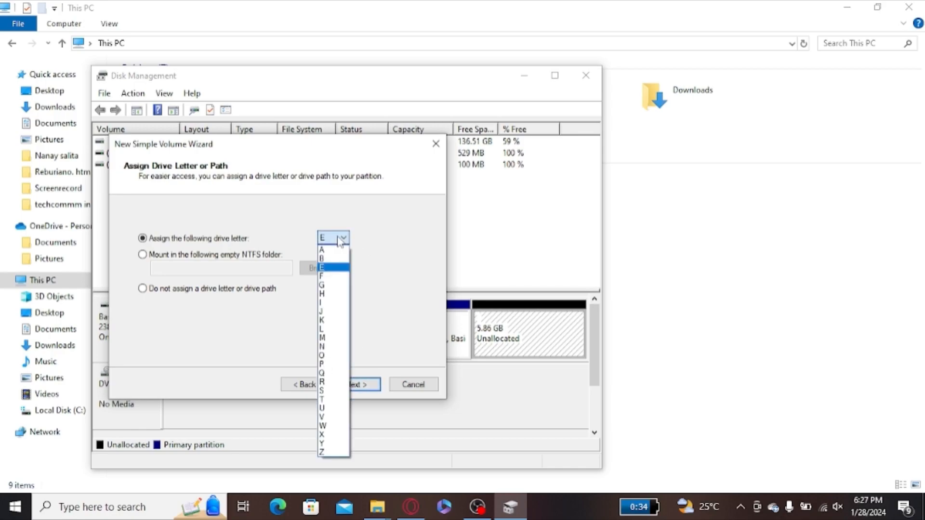
click(327, 276)
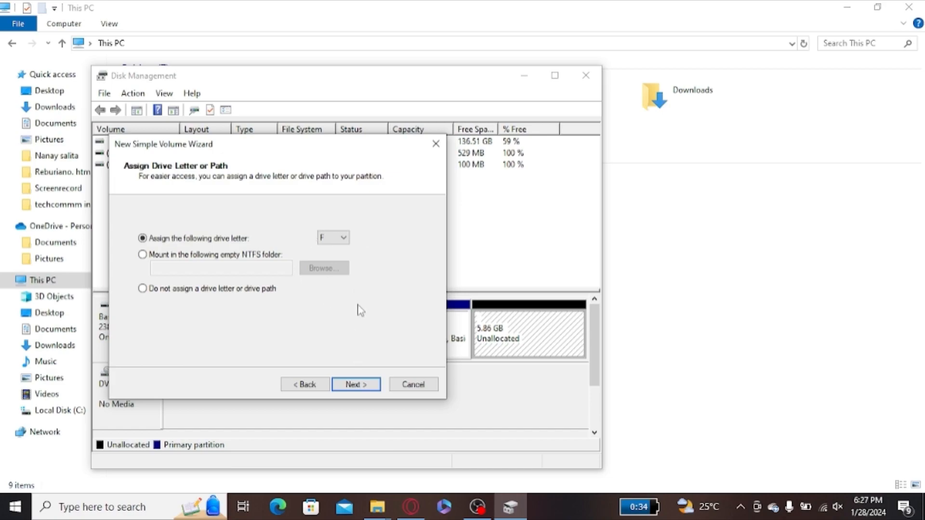
click(361, 386)
- Choose NTFS as the new volume's file system, keep the other format defaults, and finish creating the volume
click(349, 268)
click(346, 281)
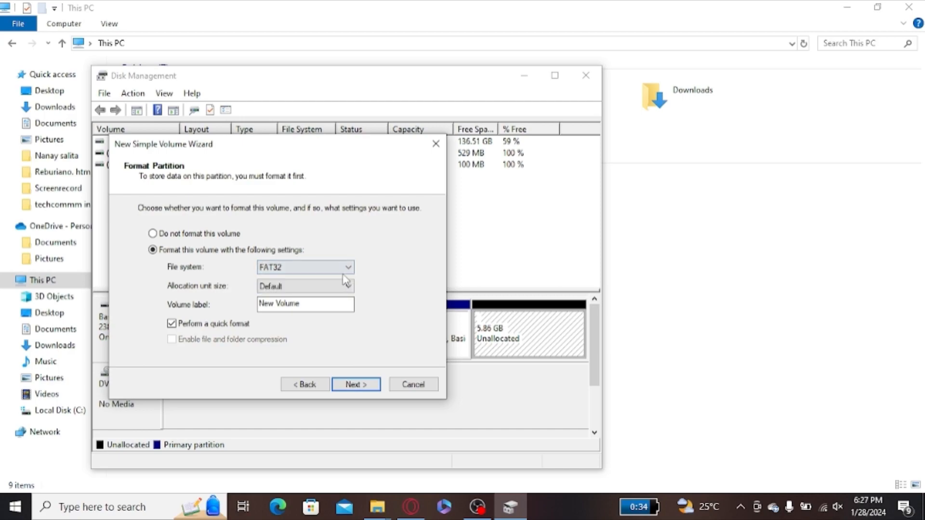
click(346, 268)
click(329, 290)
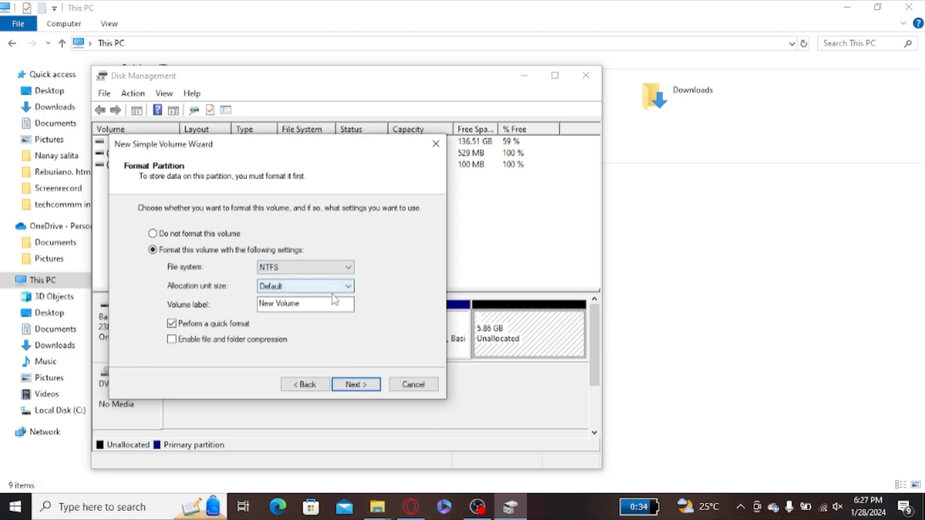
click(368, 385)
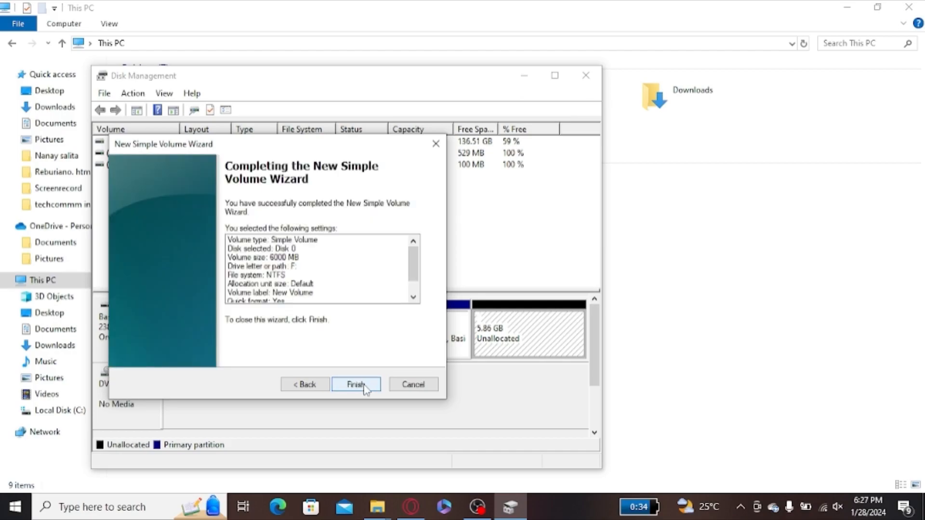
click(367, 385)
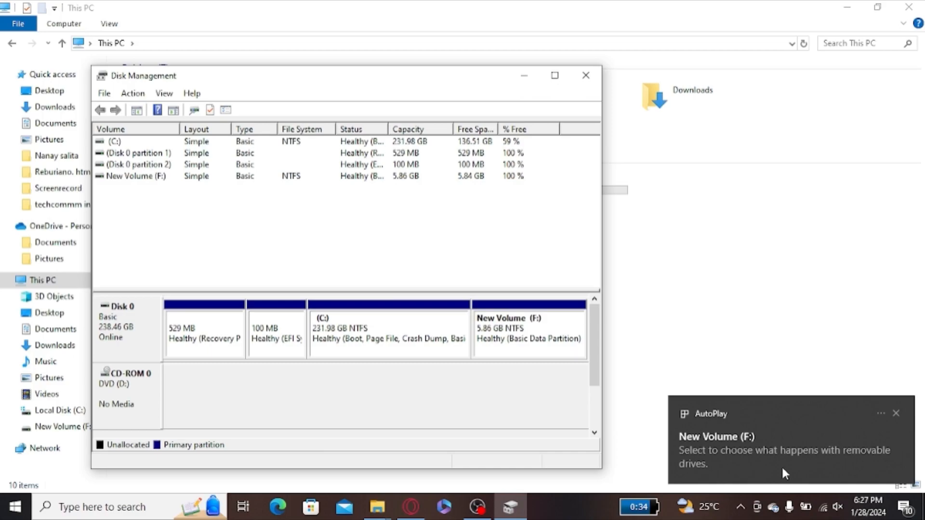
- Dismiss the AutoPlay notification, close Disk Management, and check the contents of New Volume (F:) before returning to This PC
click(894, 416)
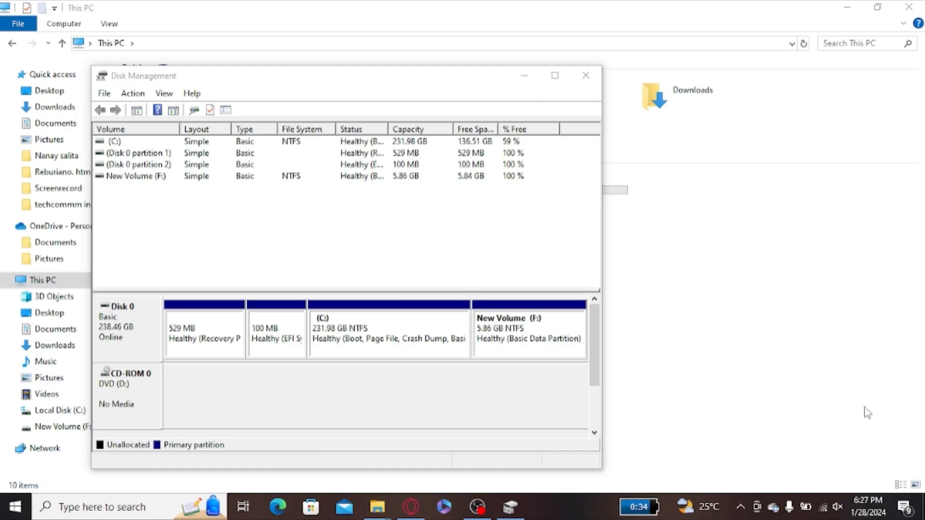
click(593, 83)
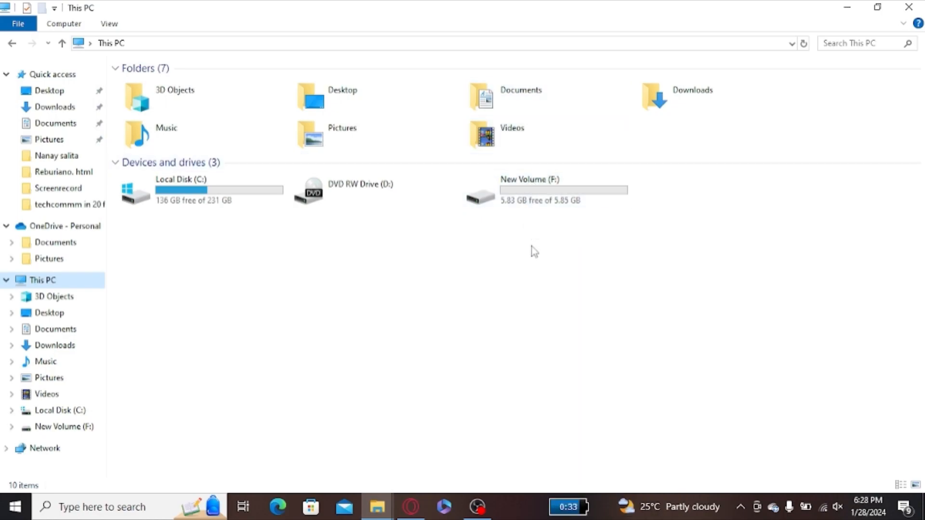
double_click(558, 196)
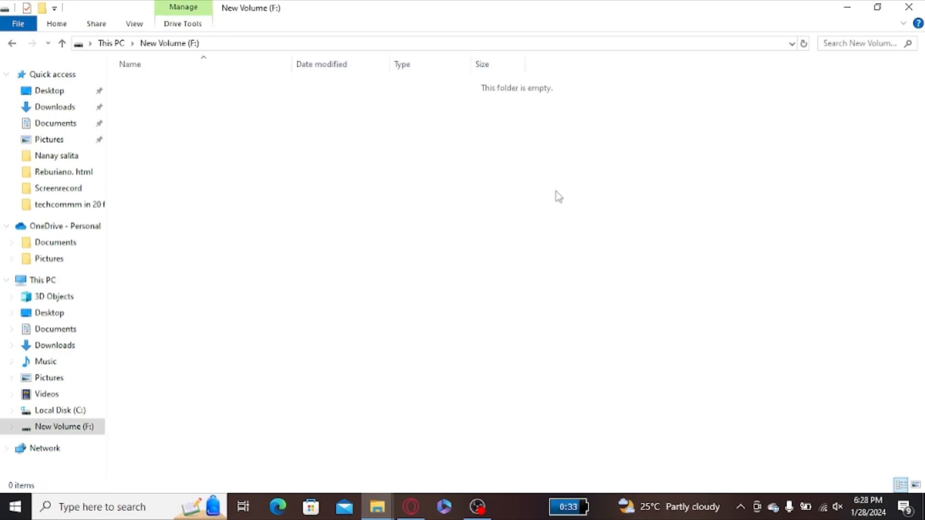
click(13, 43)
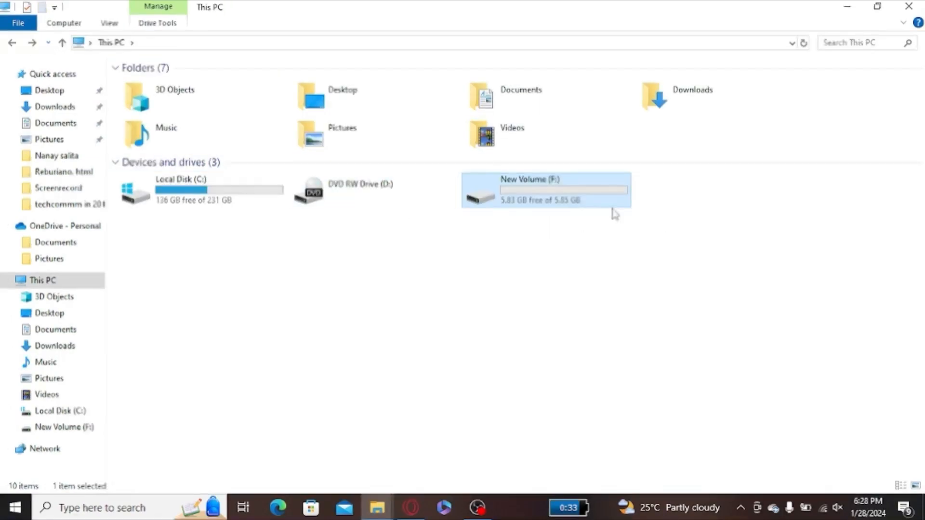